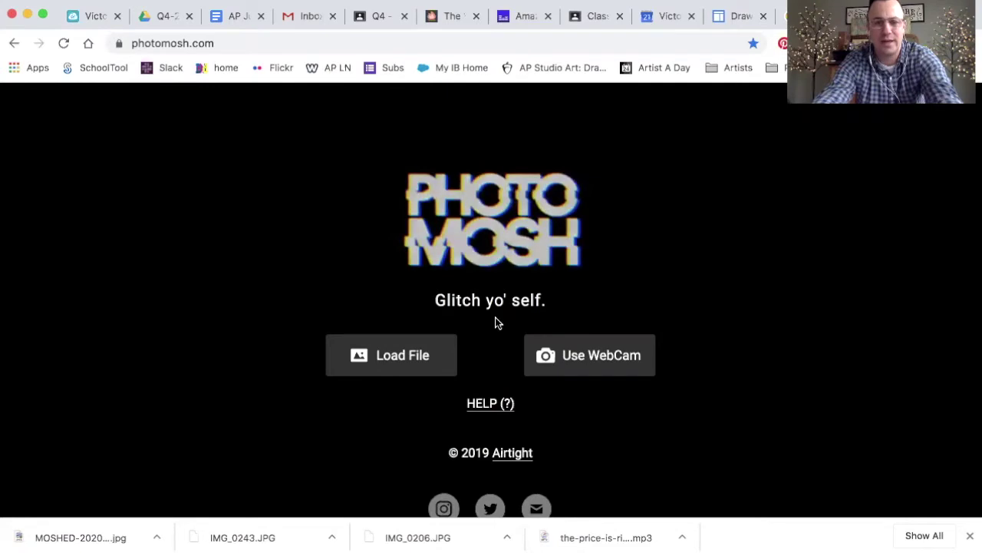
Load the bearded man's portrait drawing from the Photos library into the Photomosh editor.
click(392, 355)
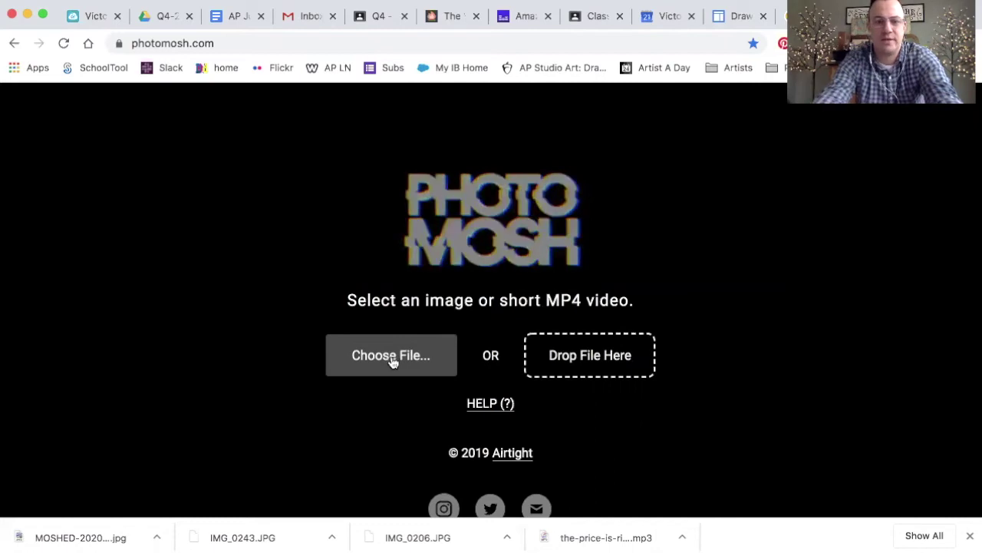
click(376, 360)
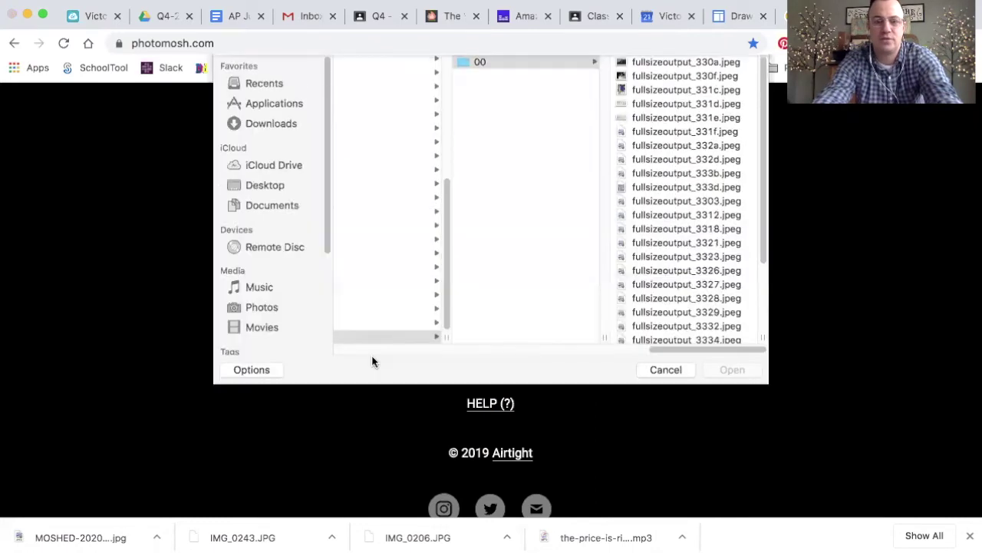
scroll(283, 315, down, 5)
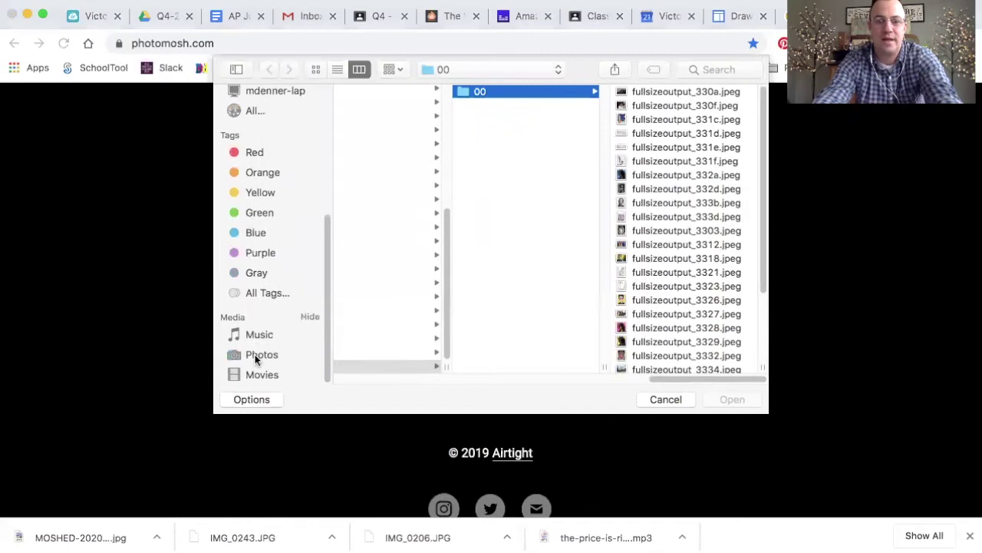
click(259, 355)
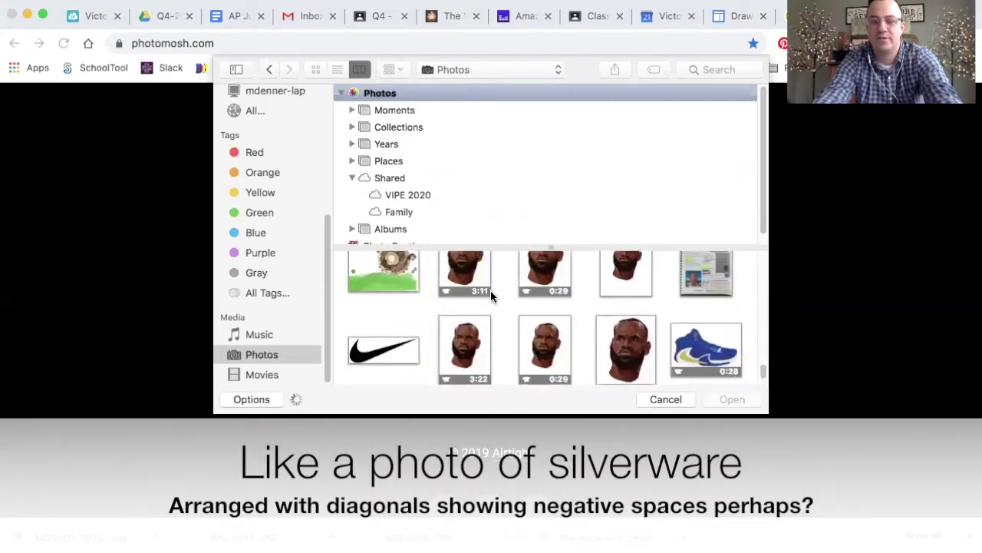
click(626, 312)
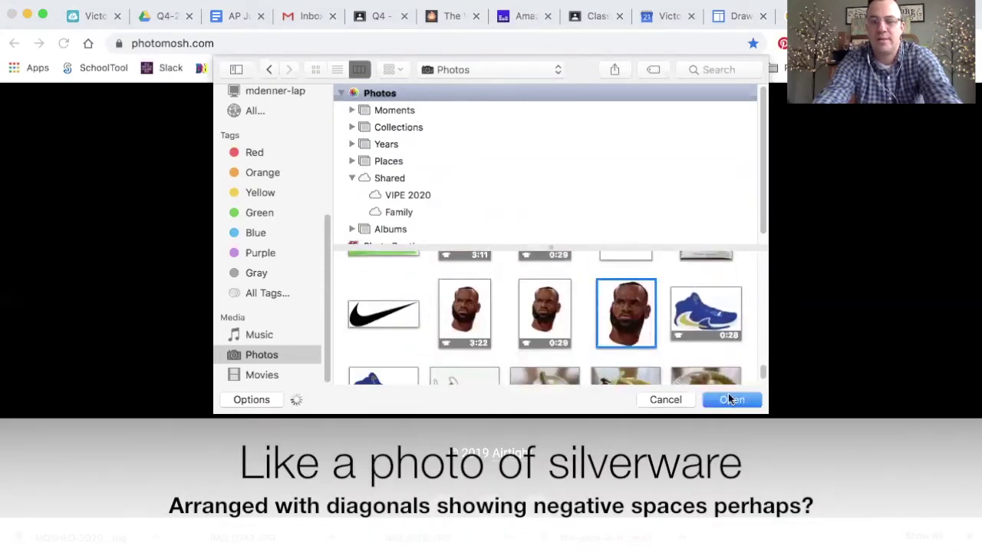
click(729, 396)
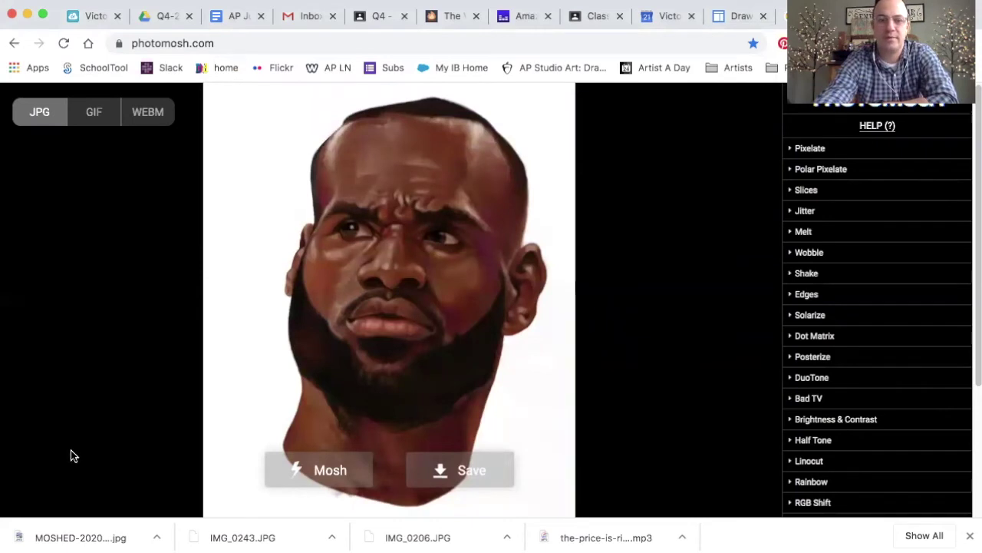
Try Pixelate on and off and look through the Polar Pixelate settings, leaving both off.
click(790, 150)
click(791, 152)
click(791, 151)
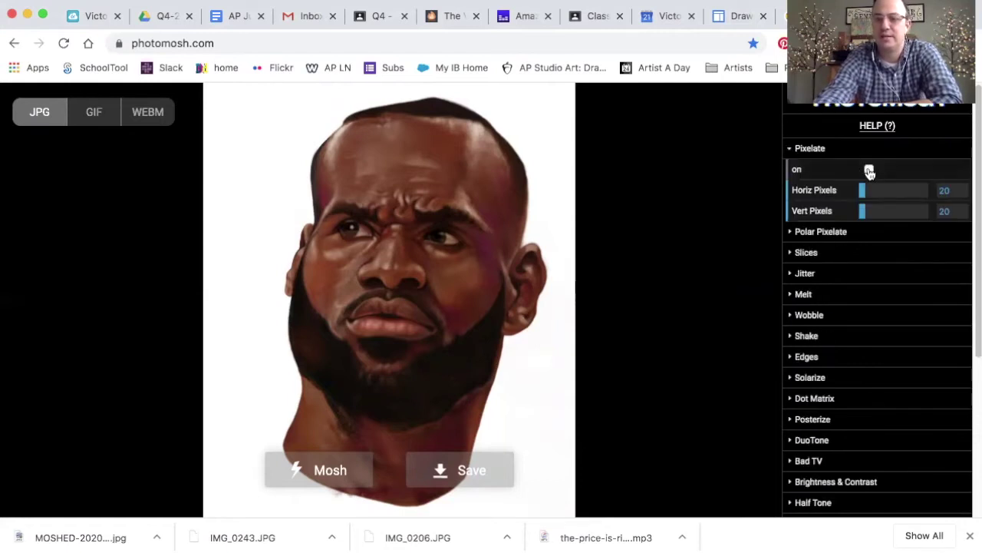
click(870, 171)
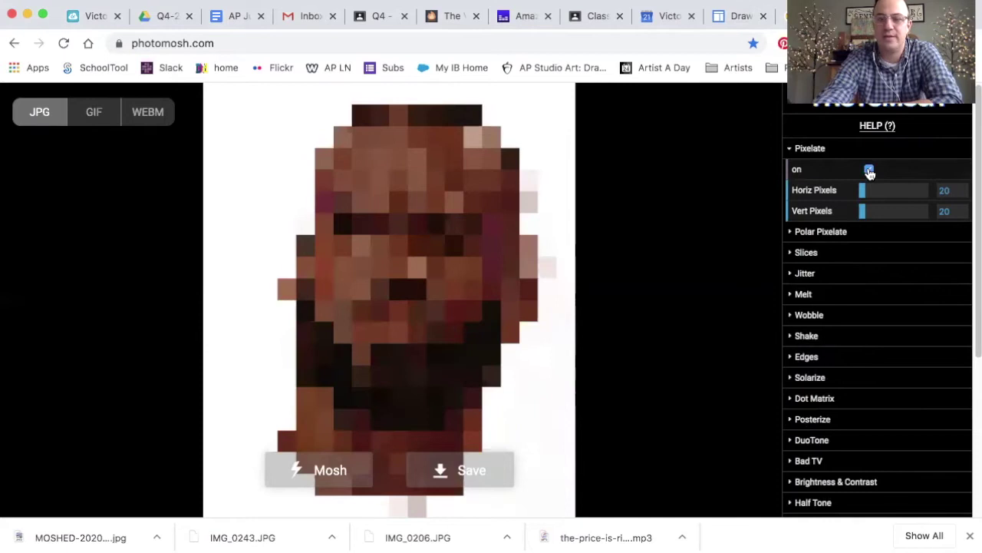
click(869, 170)
click(792, 149)
click(791, 170)
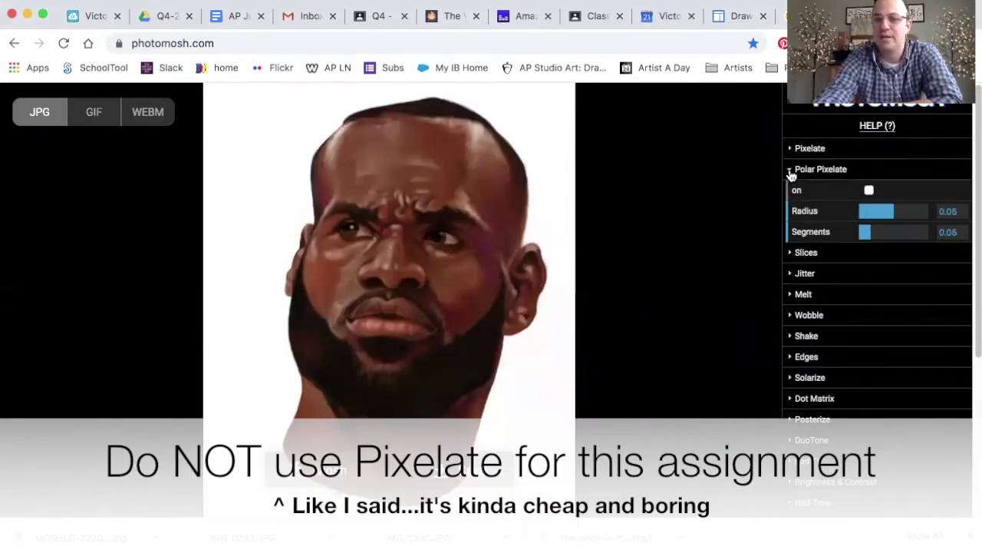
click(792, 169)
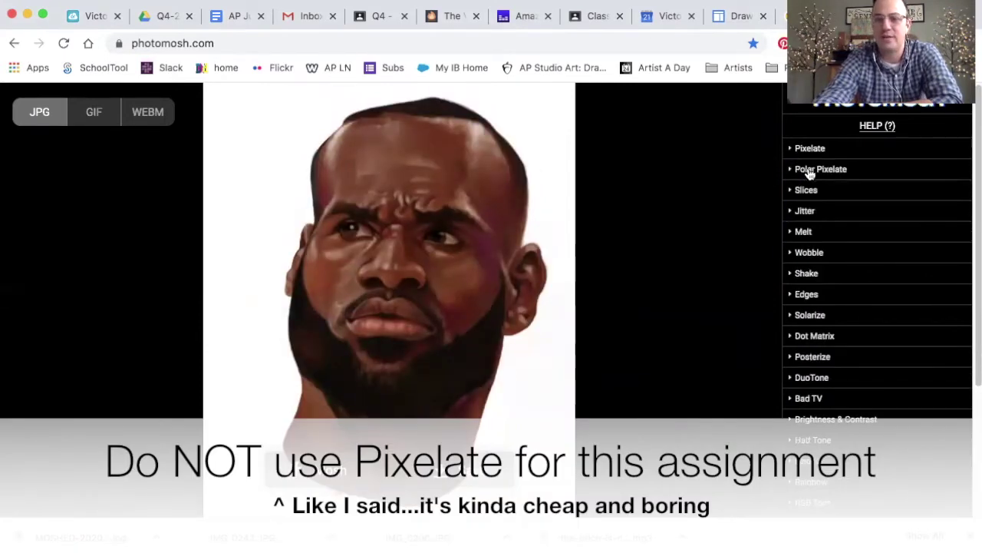
click(808, 171)
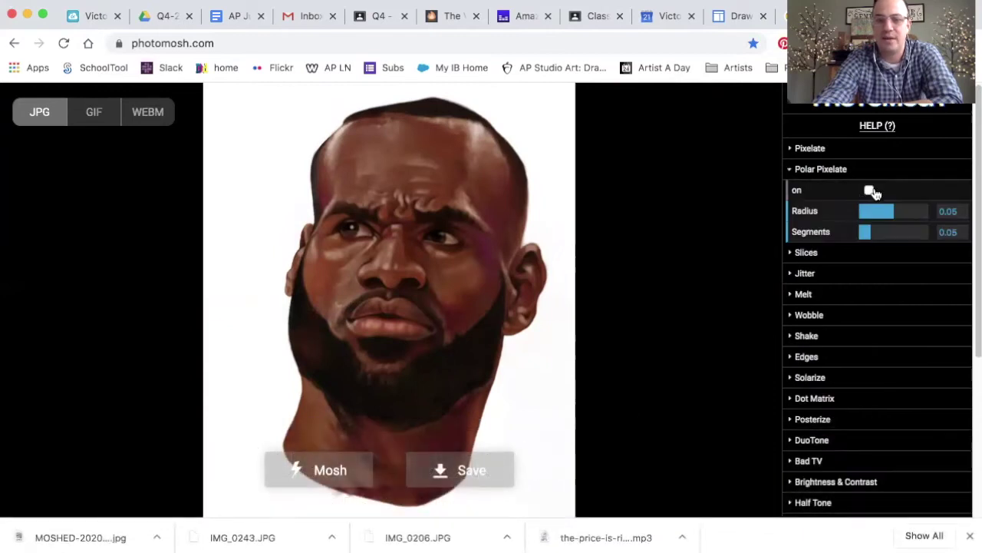
click(791, 170)
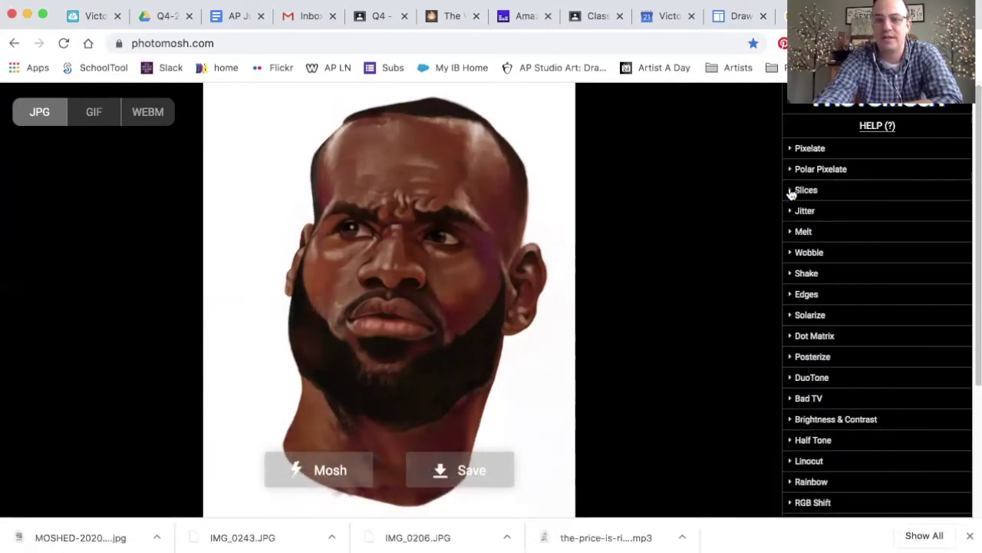
Turn on Slices (count 6, offset 0.05, vertical speed 0.5) to shift horizontal strips sideways.
click(871, 191)
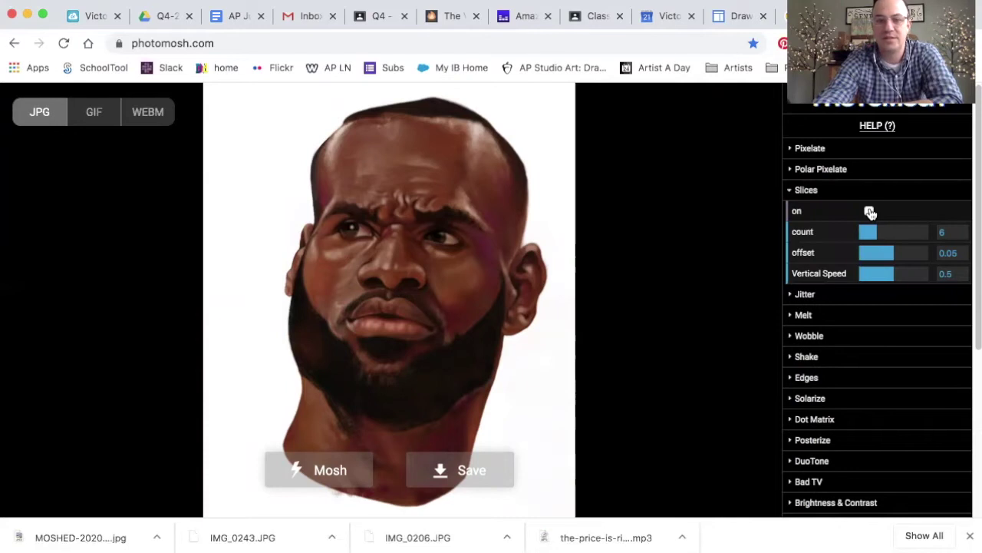
click(870, 212)
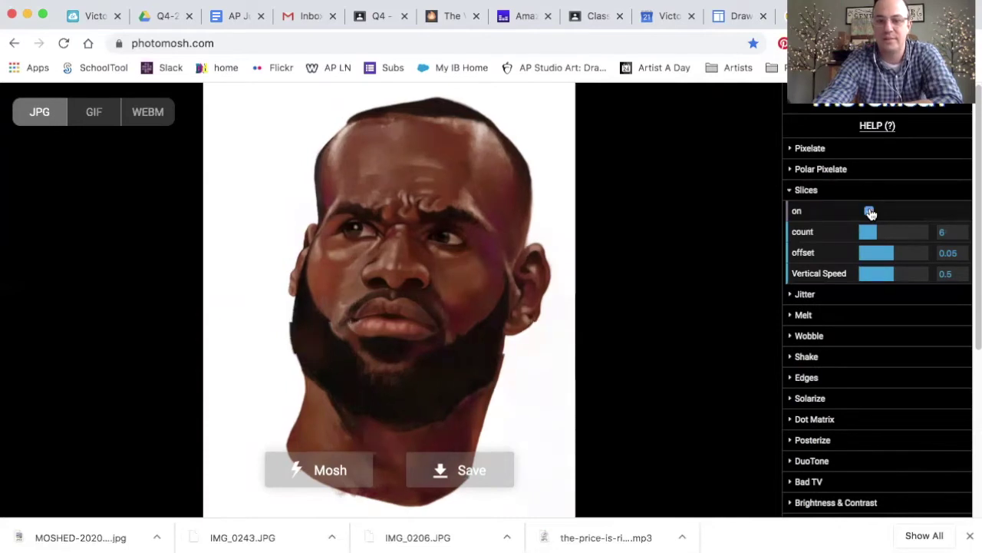
click(788, 192)
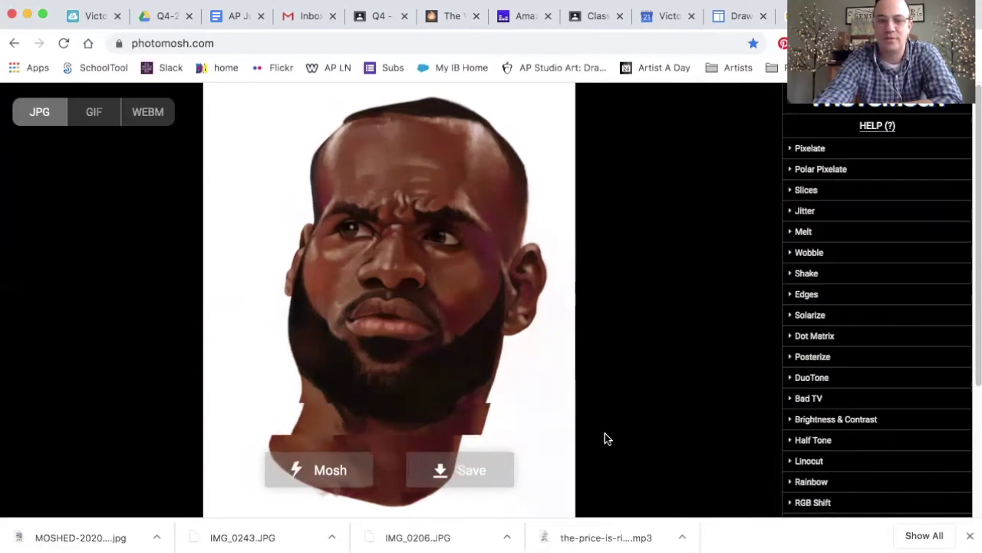
click(325, 469)
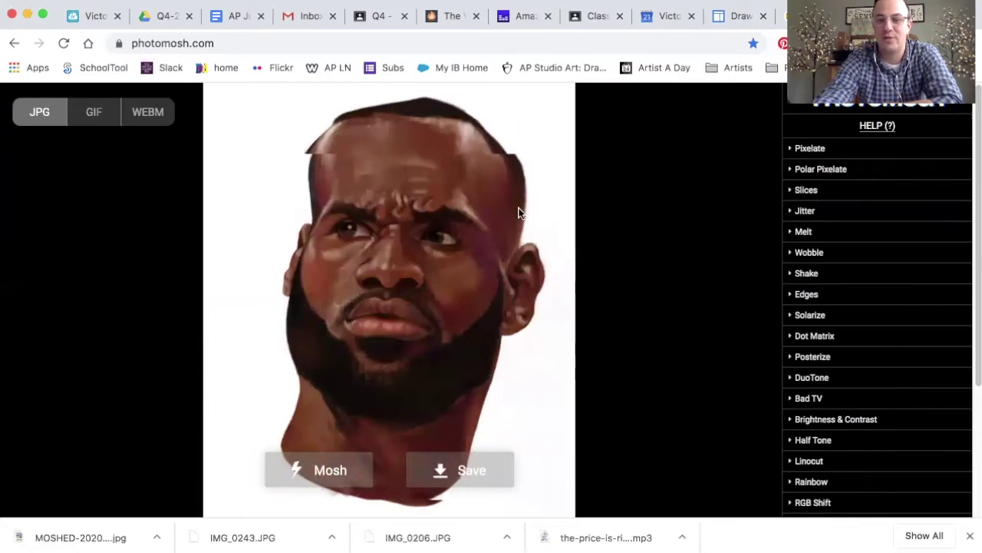
Mosh twice to get a posterized (9.6 levels), mirrored face and save it as a Desktop JPEG.
click(325, 465)
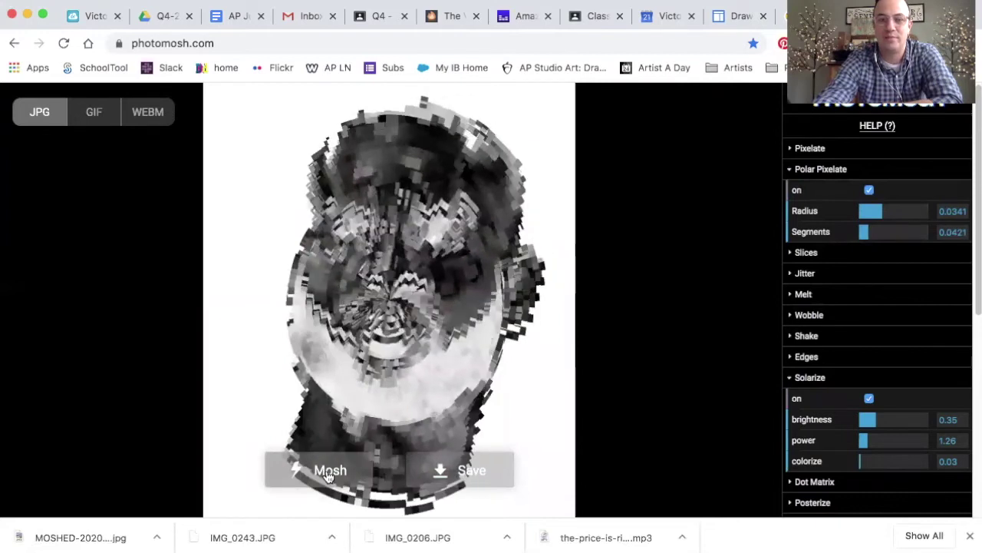
click(329, 477)
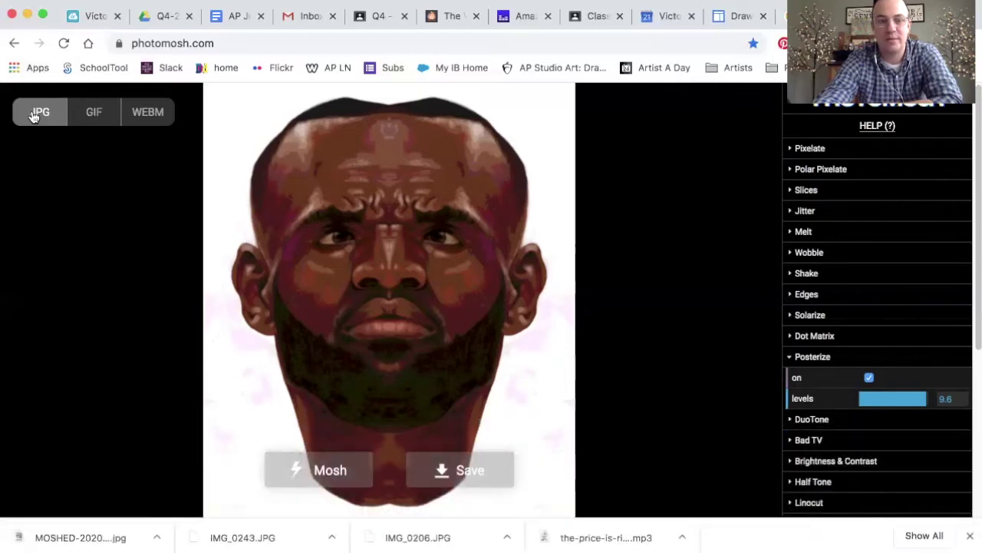
click(468, 466)
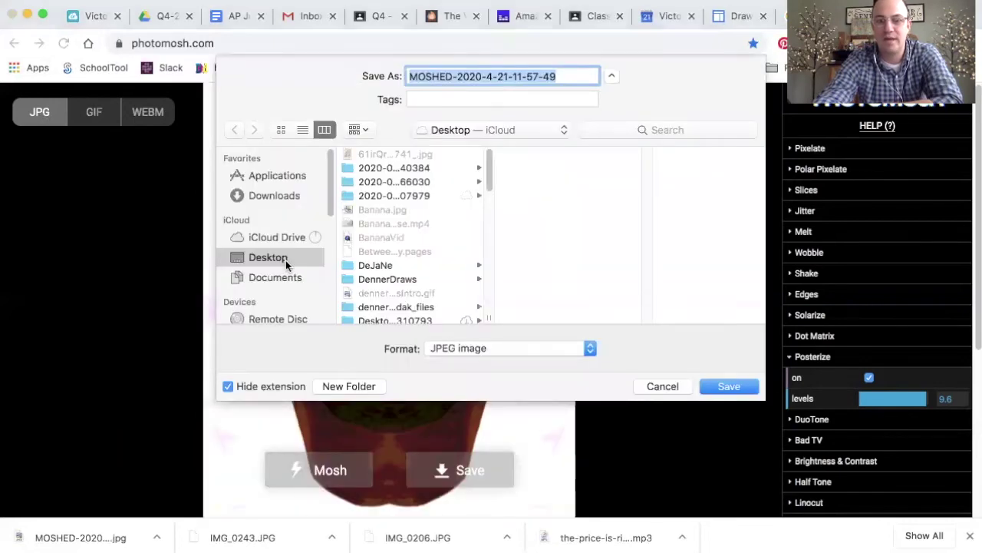
click(731, 386)
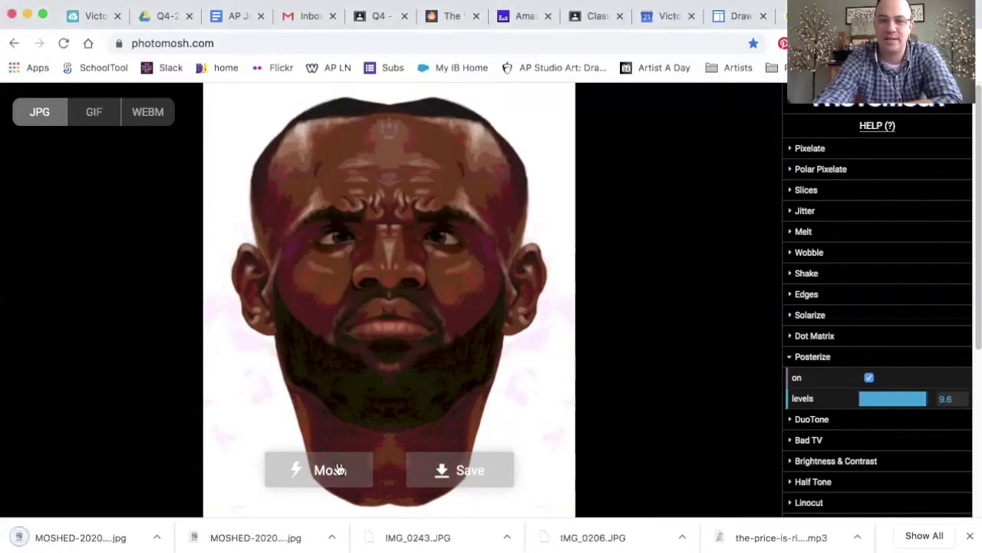
Re-mosh twice for a red-orange look with Wobble (amount 0.0097, size 4) and Brightness & Contrast.
click(334, 470)
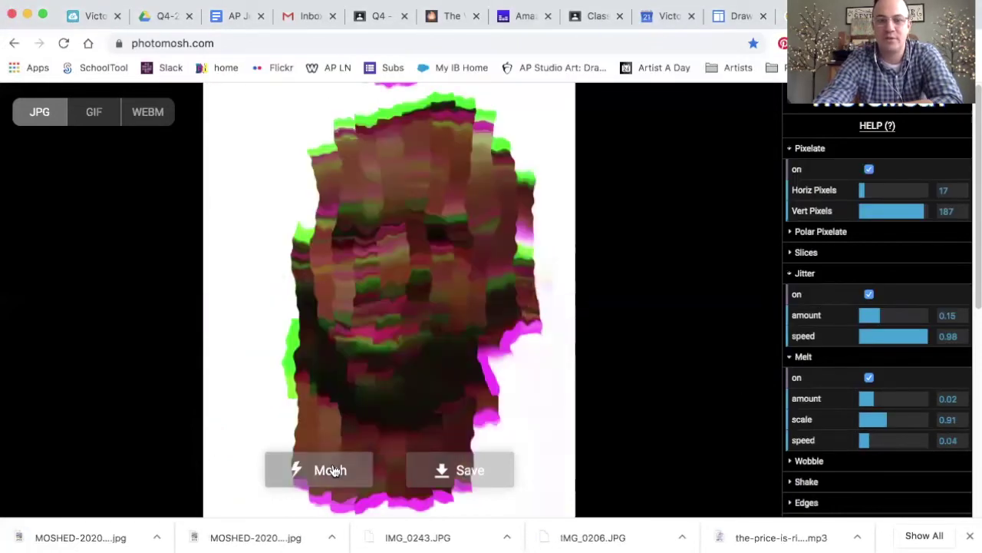
click(333, 471)
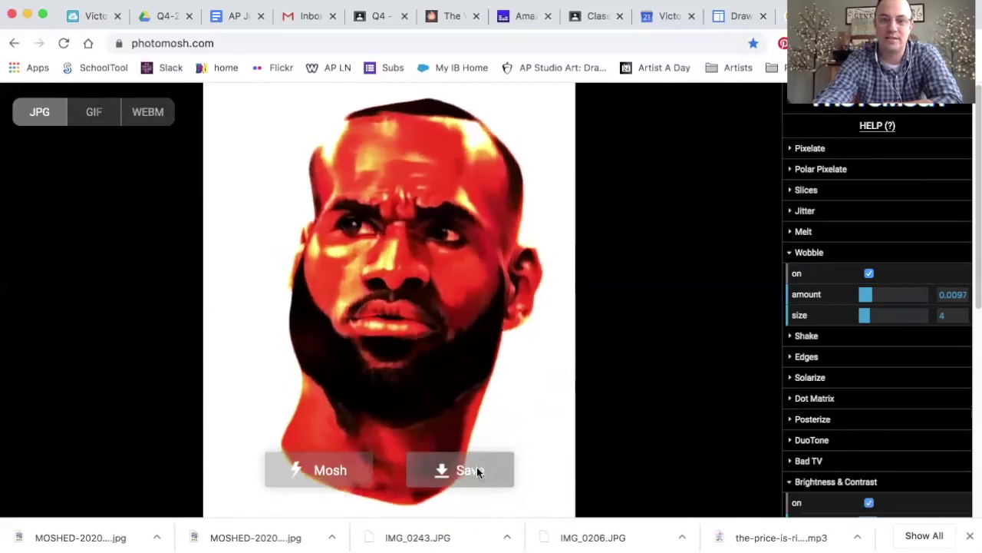
click(477, 471)
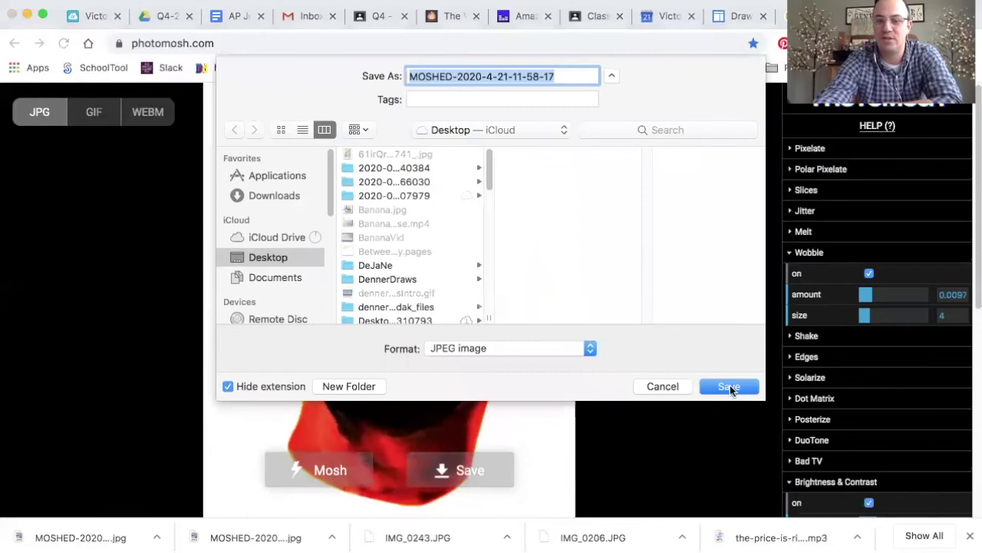
click(730, 387)
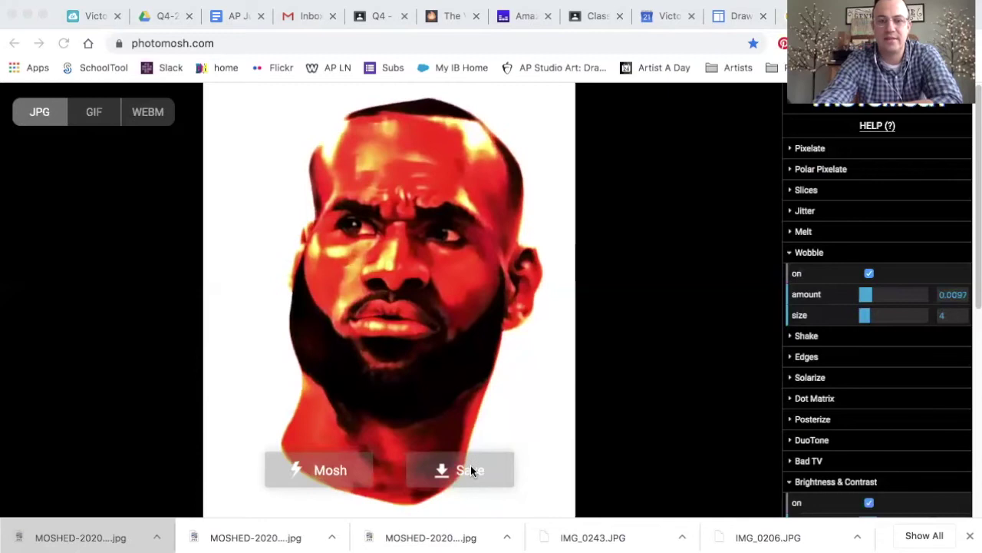
click(471, 467)
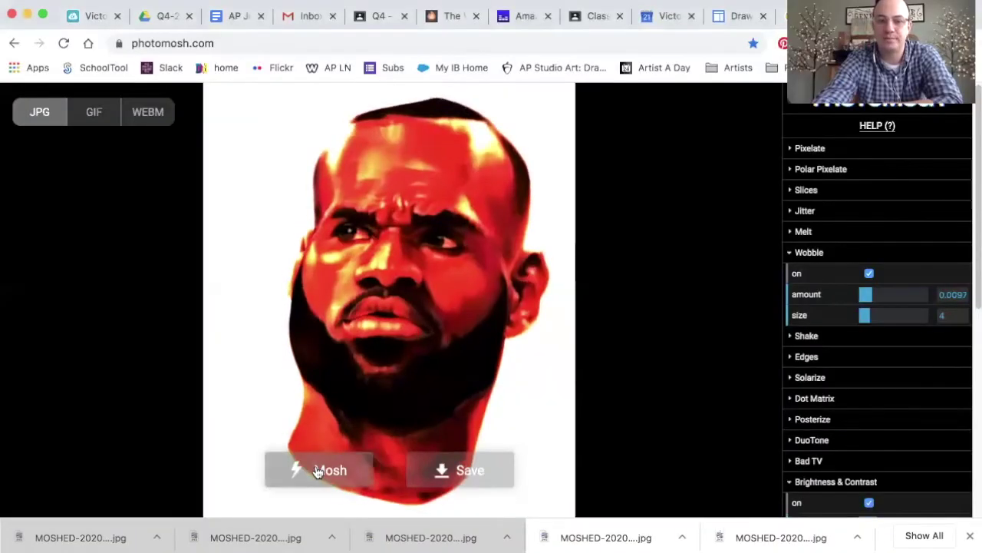
Mosh the portrait ten times to cycle through random glitch combinations.
click(318, 470)
click(318, 471)
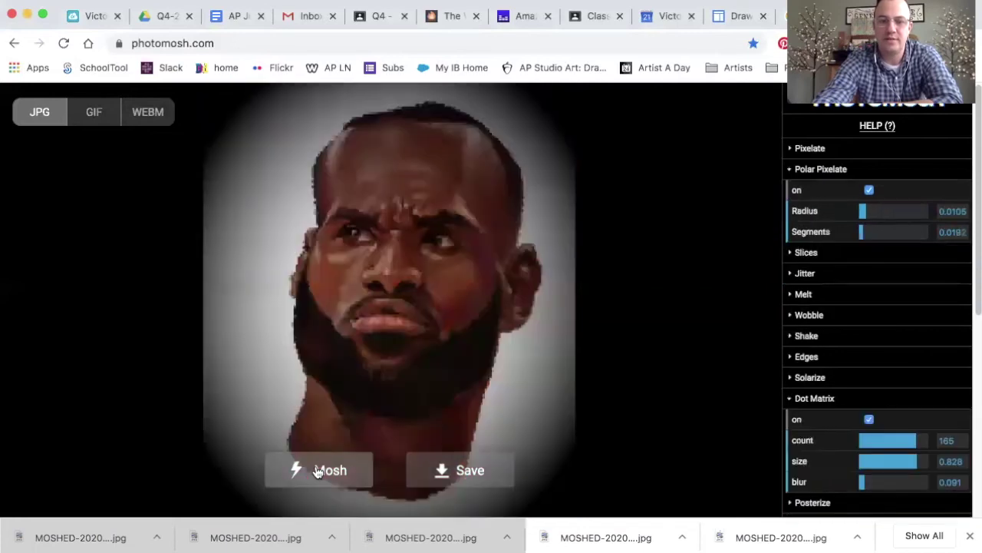
click(318, 471)
click(319, 470)
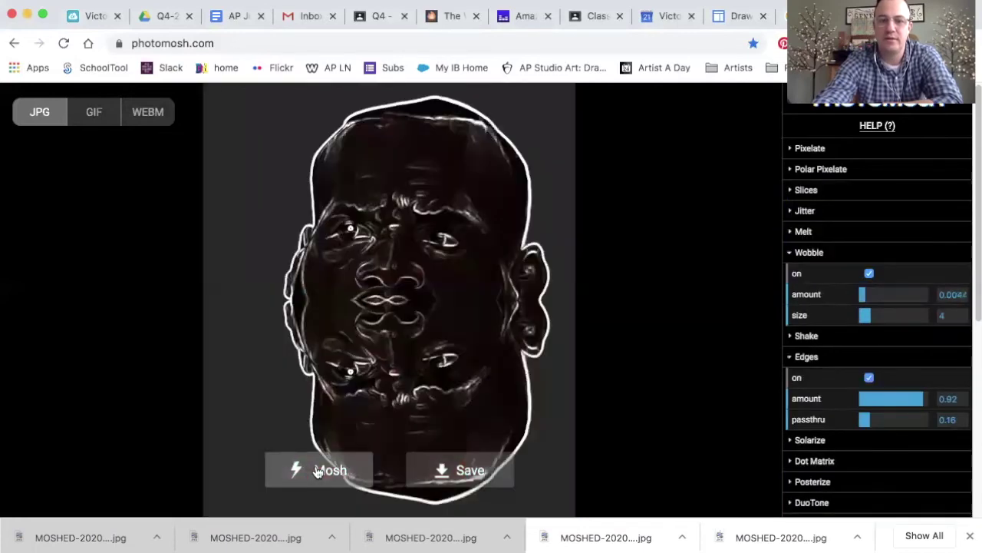
click(318, 470)
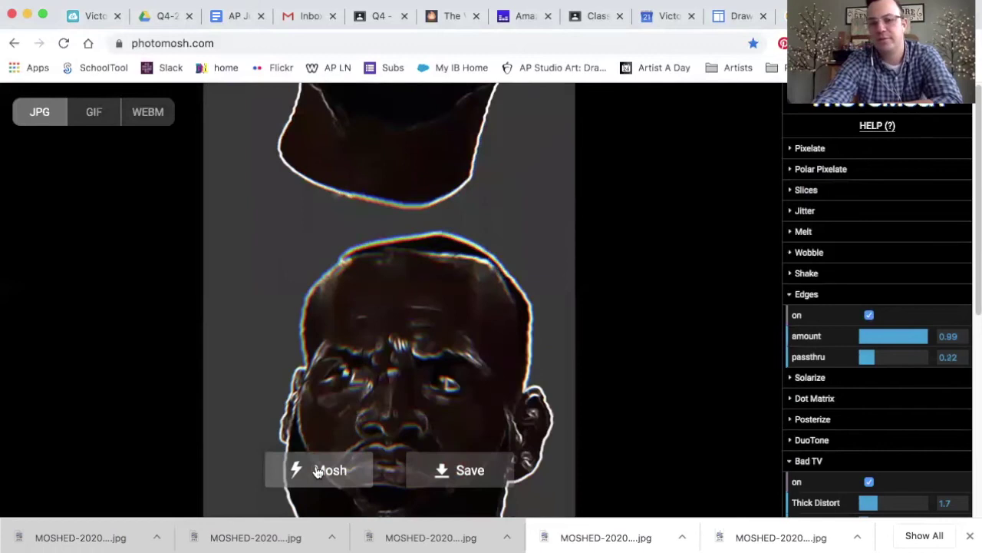
click(318, 471)
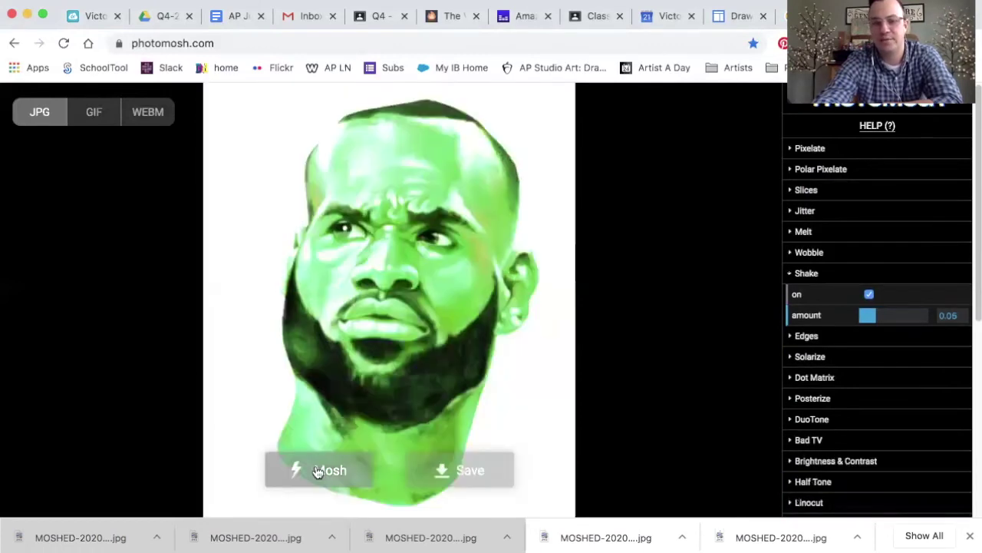
click(319, 470)
click(319, 471)
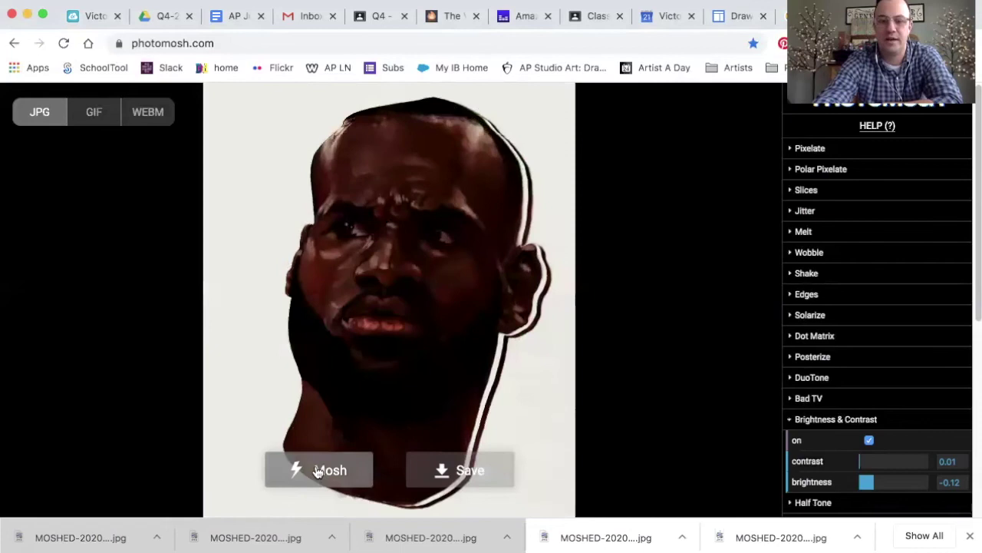
click(318, 470)
click(318, 470)
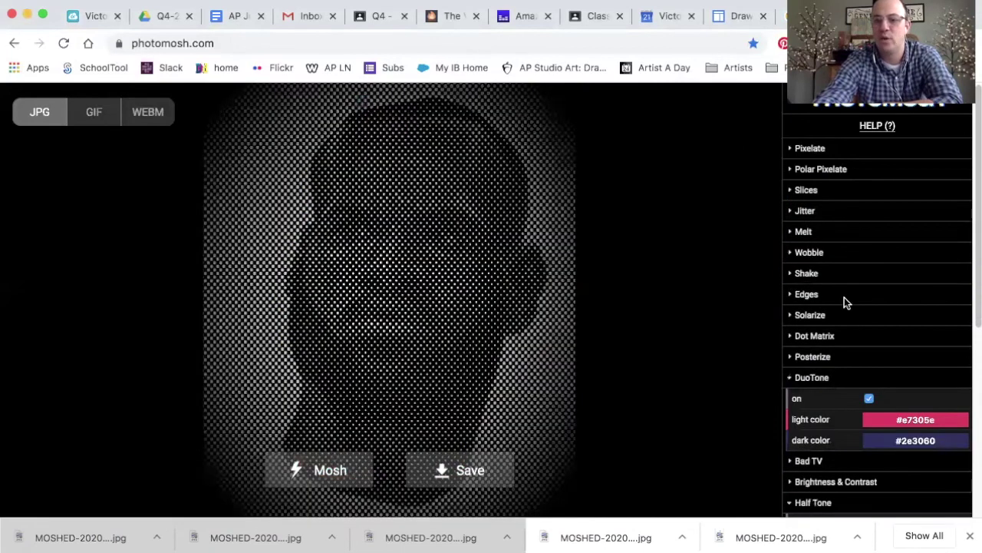
Discard the glitches by going back and reloading the clean, unaltered portrait.
scroll(844, 301, down, 5)
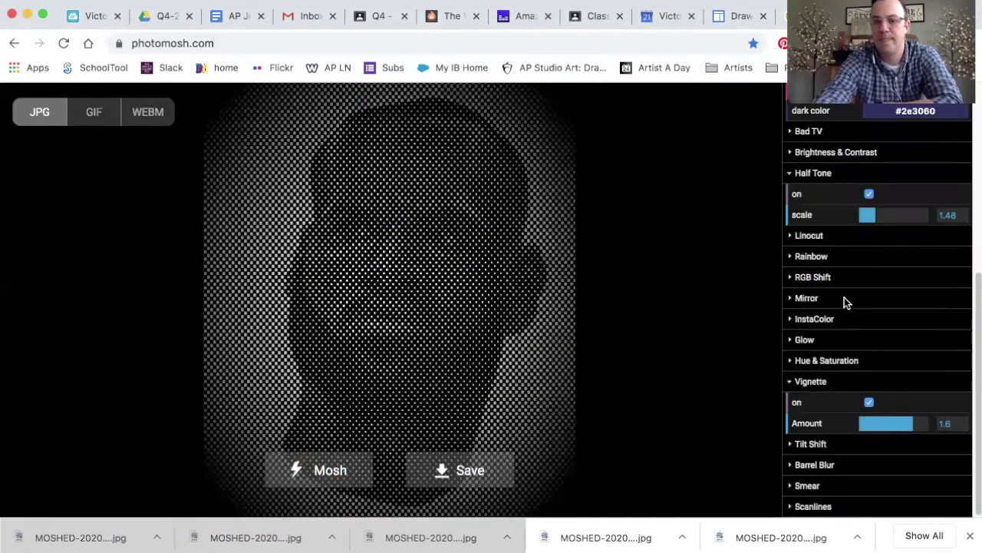
scroll(844, 297, up, 5)
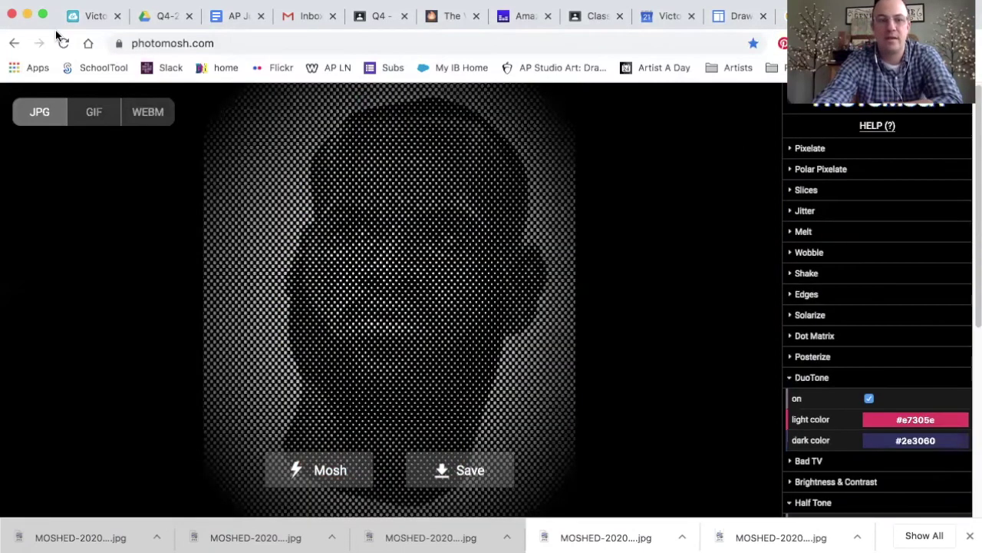
click(15, 43)
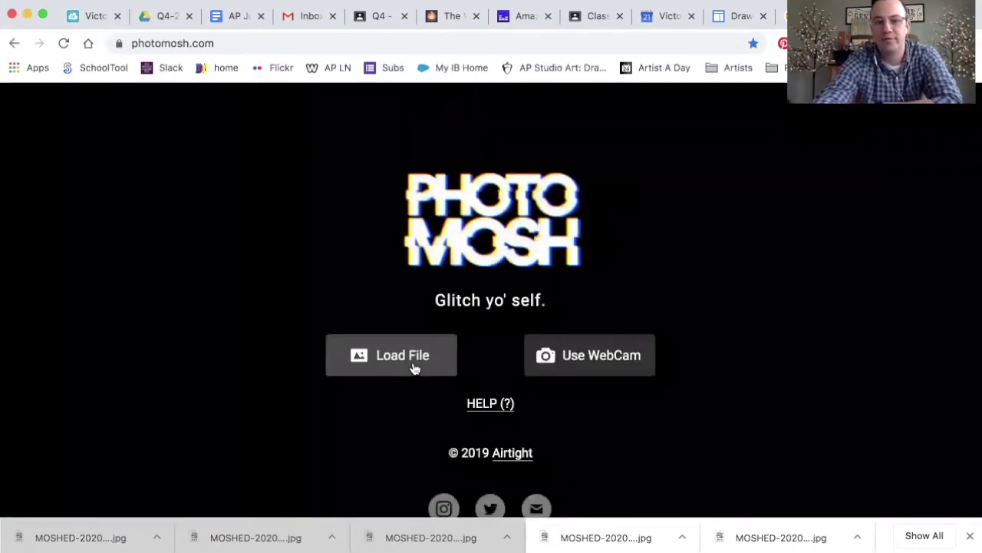
click(392, 355)
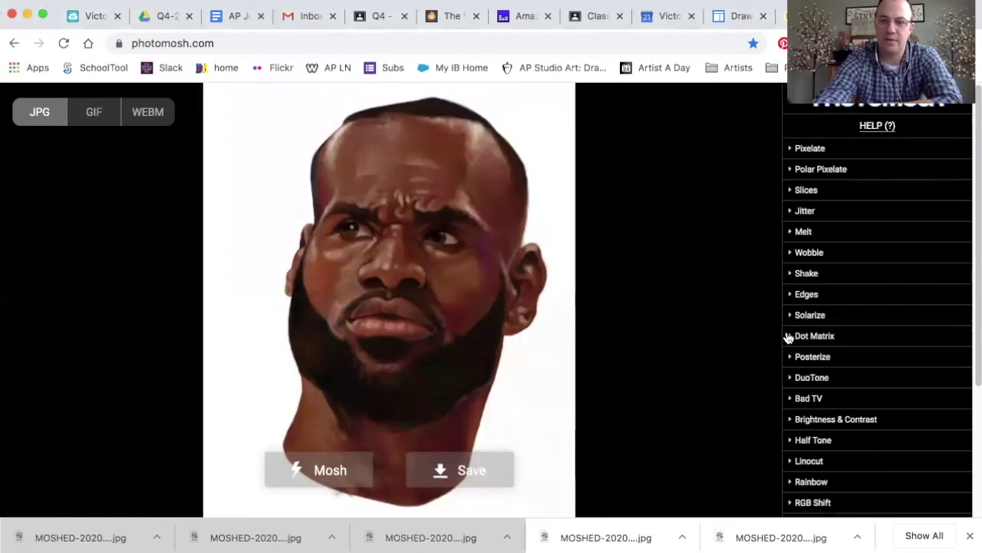
click(812, 338)
click(869, 357)
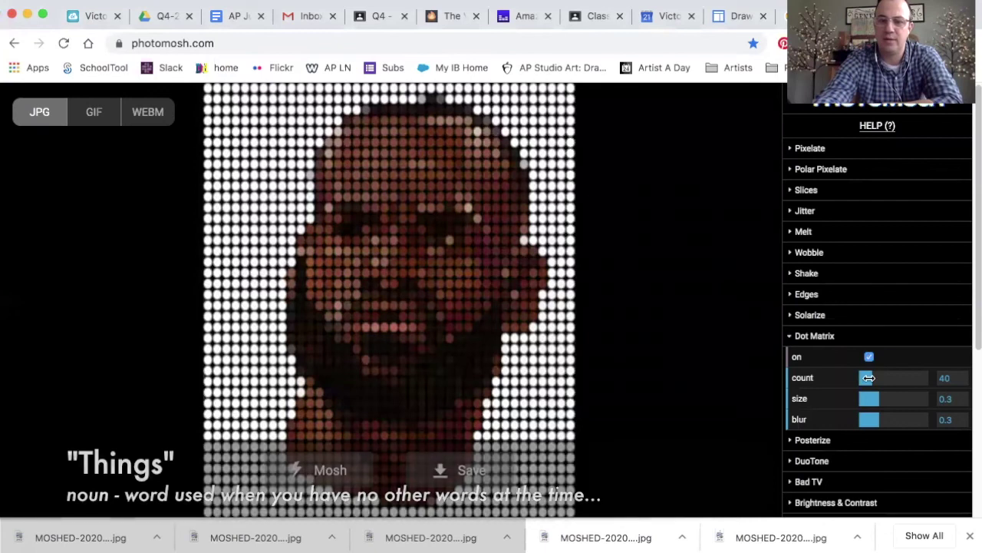
drag(868, 377, 883, 401)
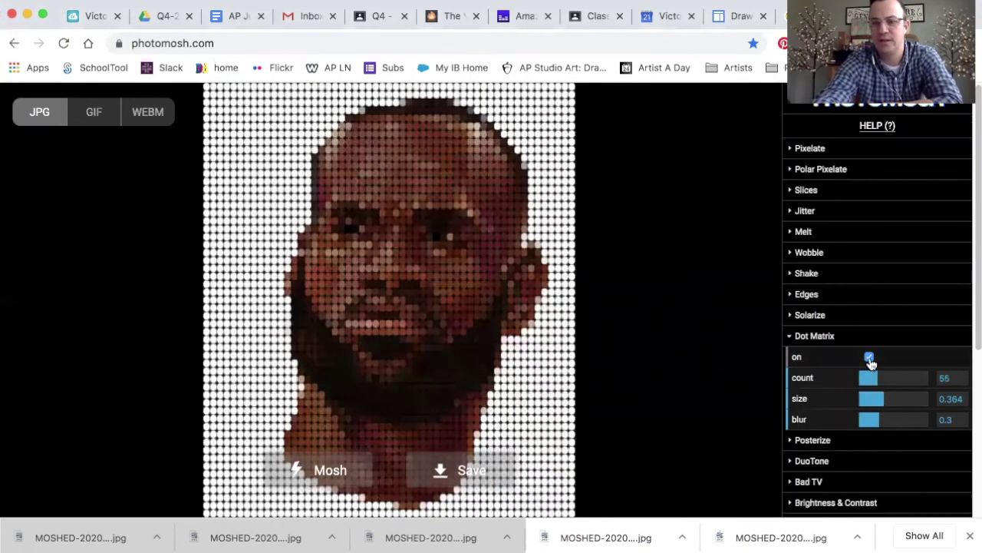
click(869, 358)
click(790, 337)
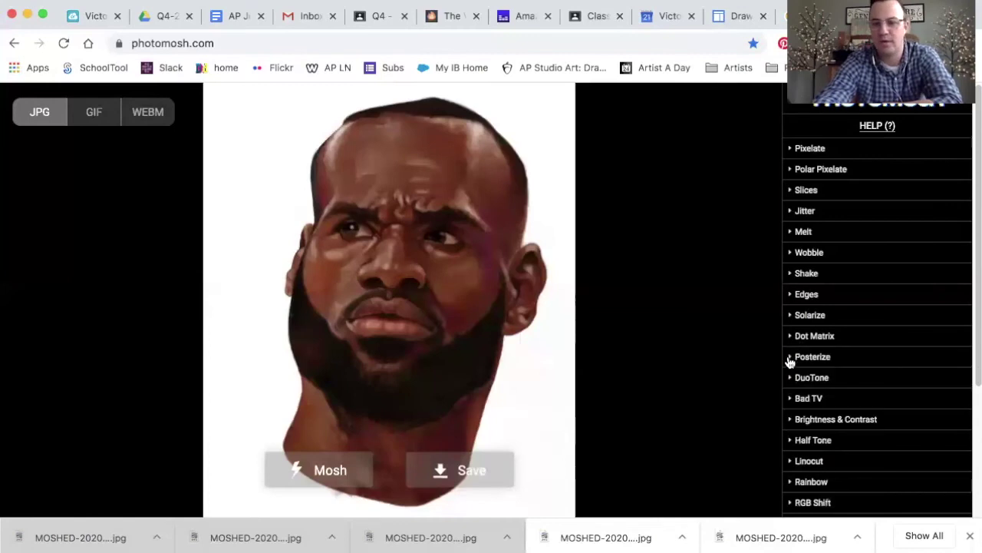
click(791, 358)
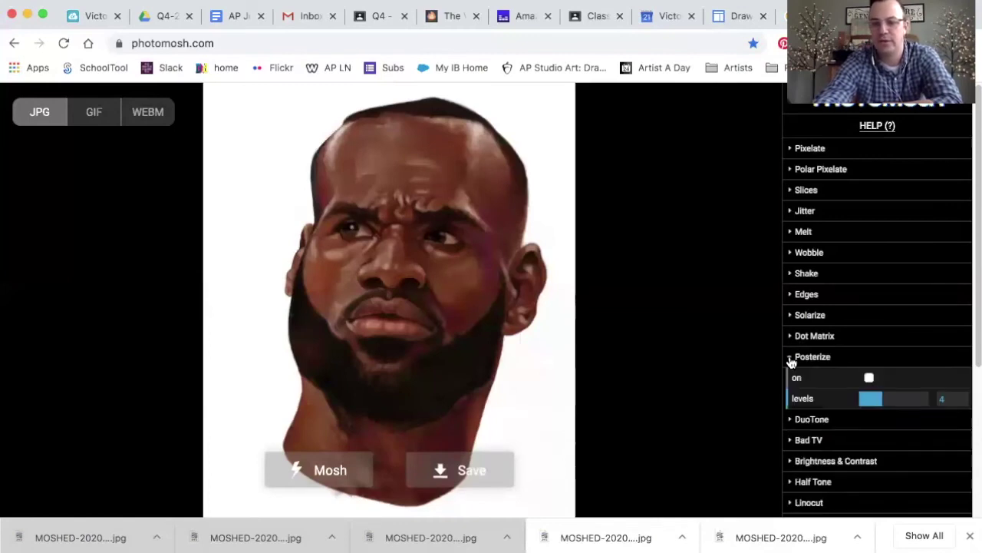
scroll(792, 416, down, 3)
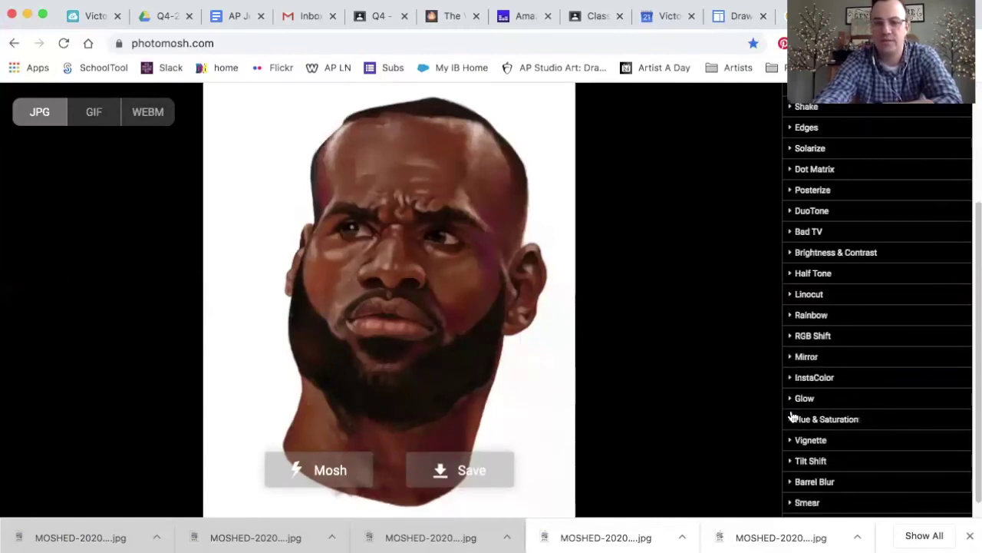
scroll(821, 426, down, 1)
scroll(825, 427, up, 5)
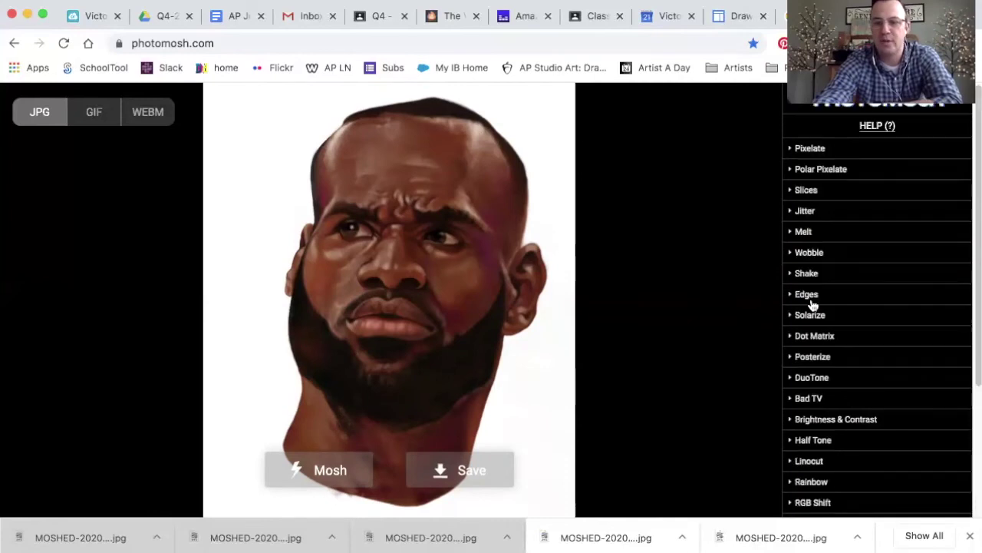
click(798, 190)
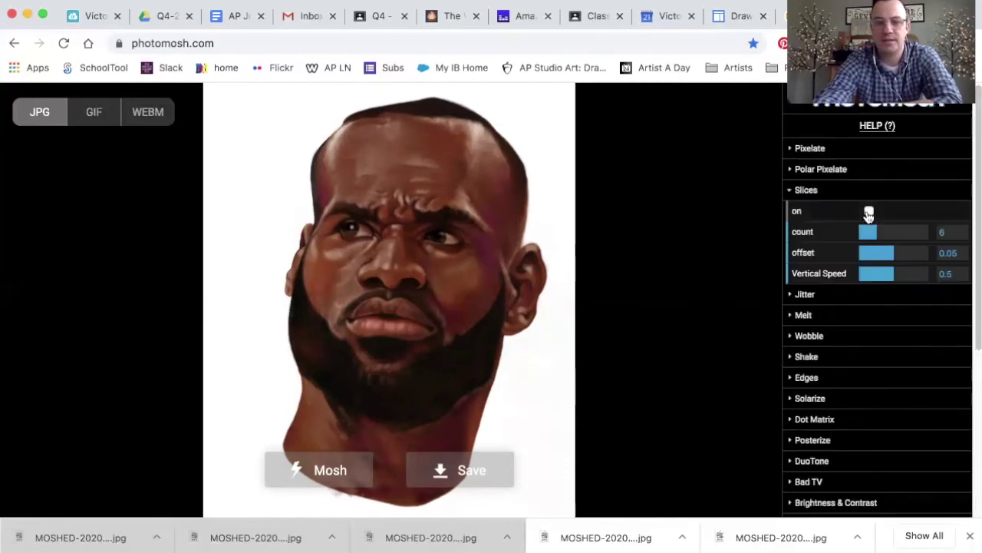
click(868, 213)
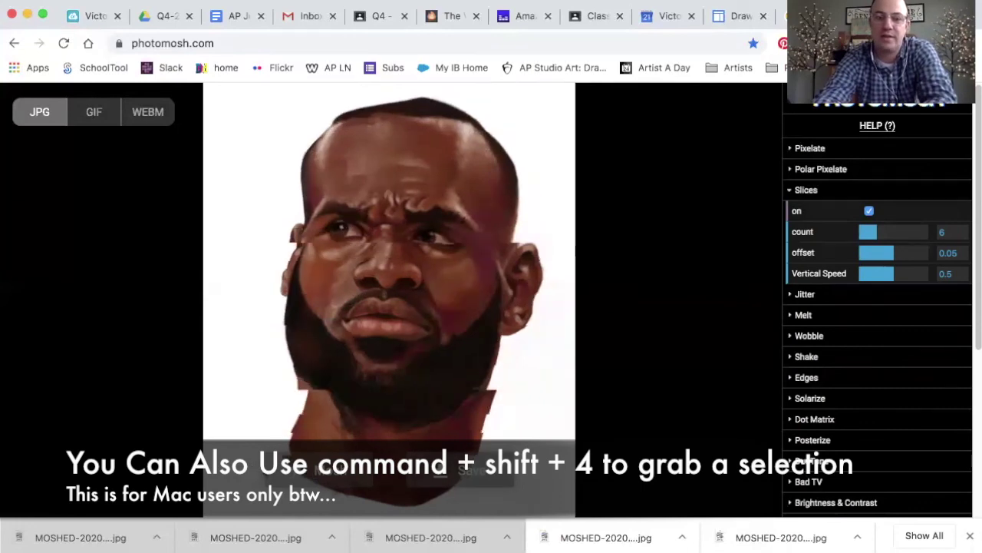
click(867, 211)
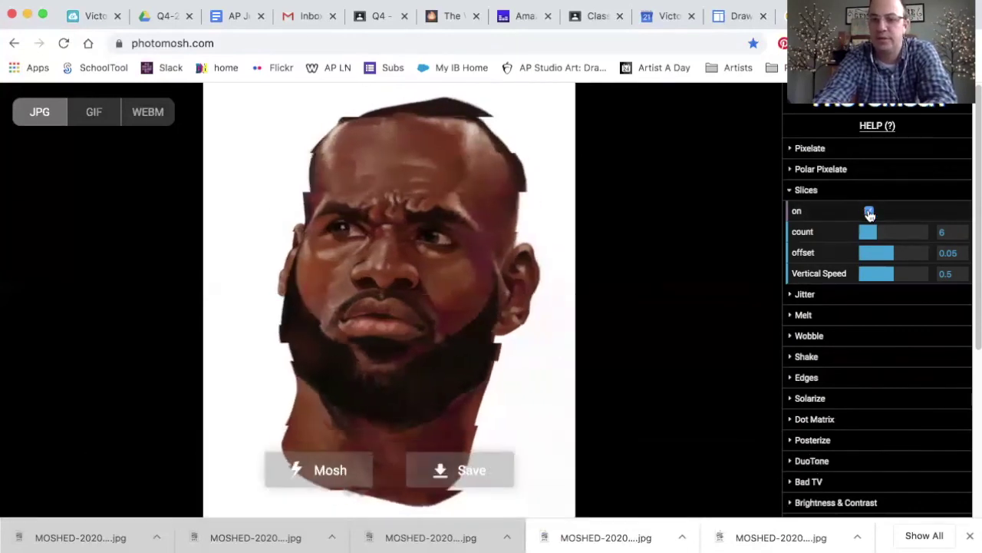
click(868, 214)
click(869, 212)
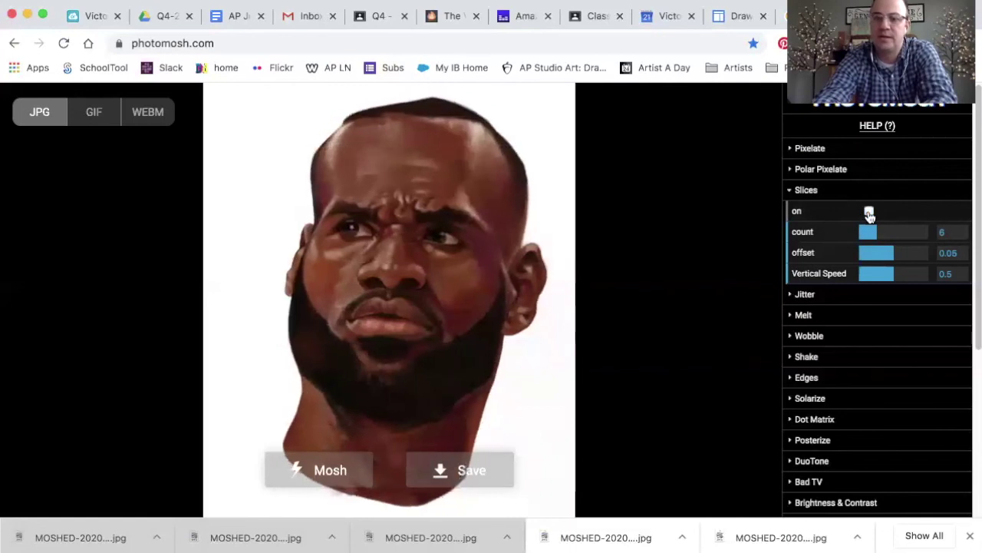
click(791, 192)
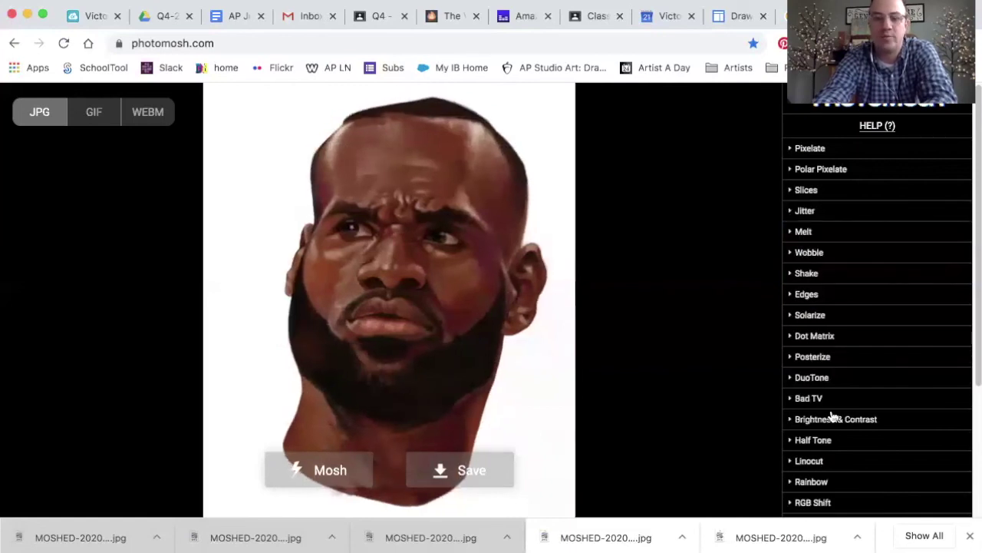
Mosh twice until the face outlines turn jagged, blocky and stair-stepped.
scroll(833, 415, down, 3)
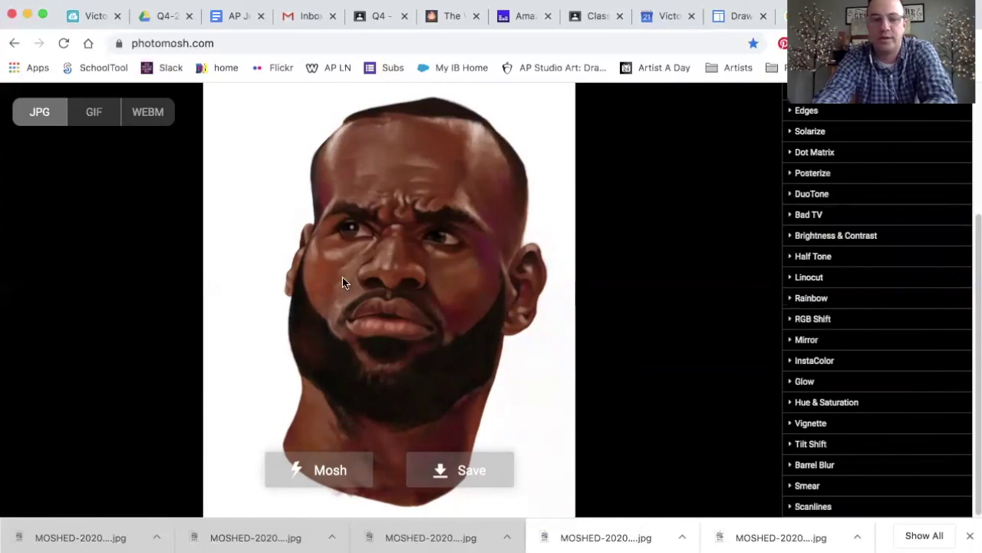
click(321, 477)
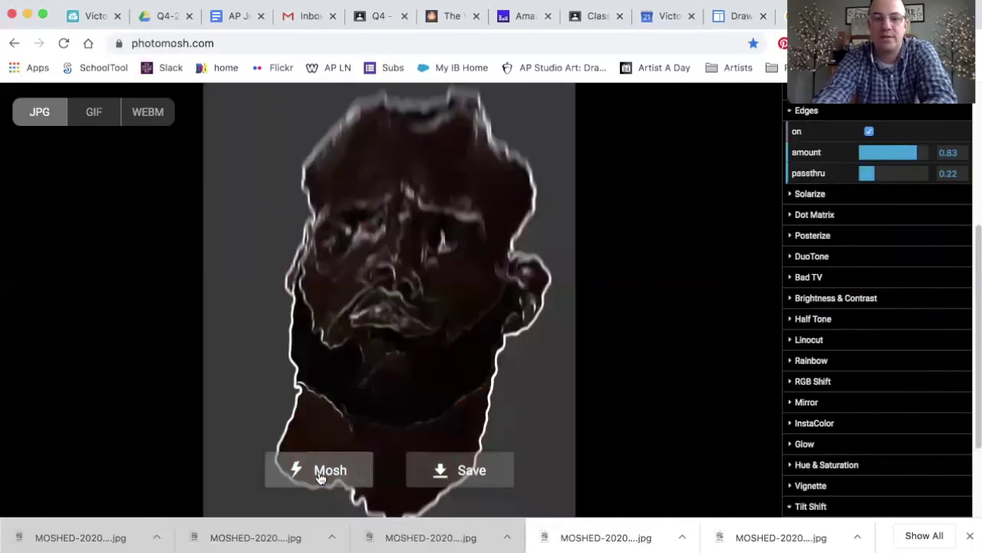
click(321, 477)
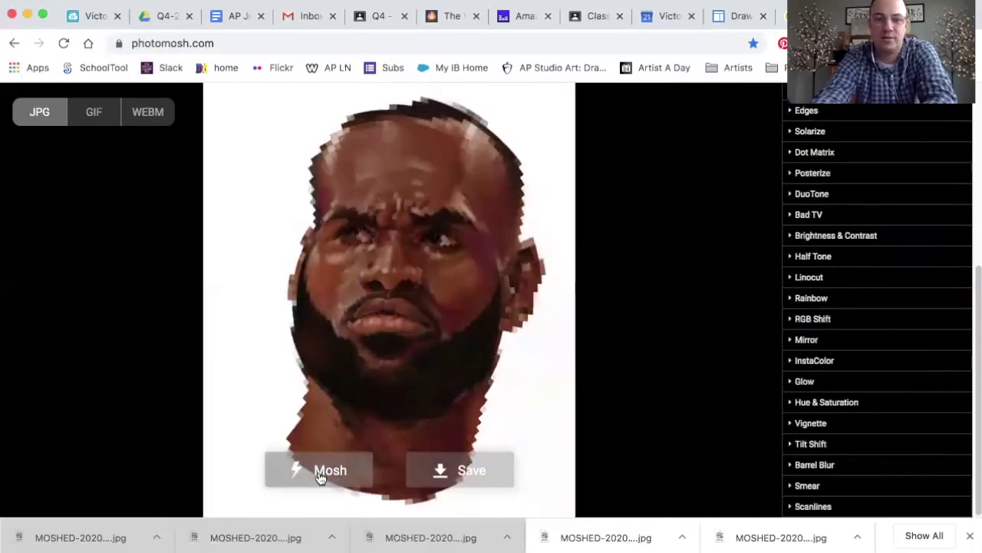